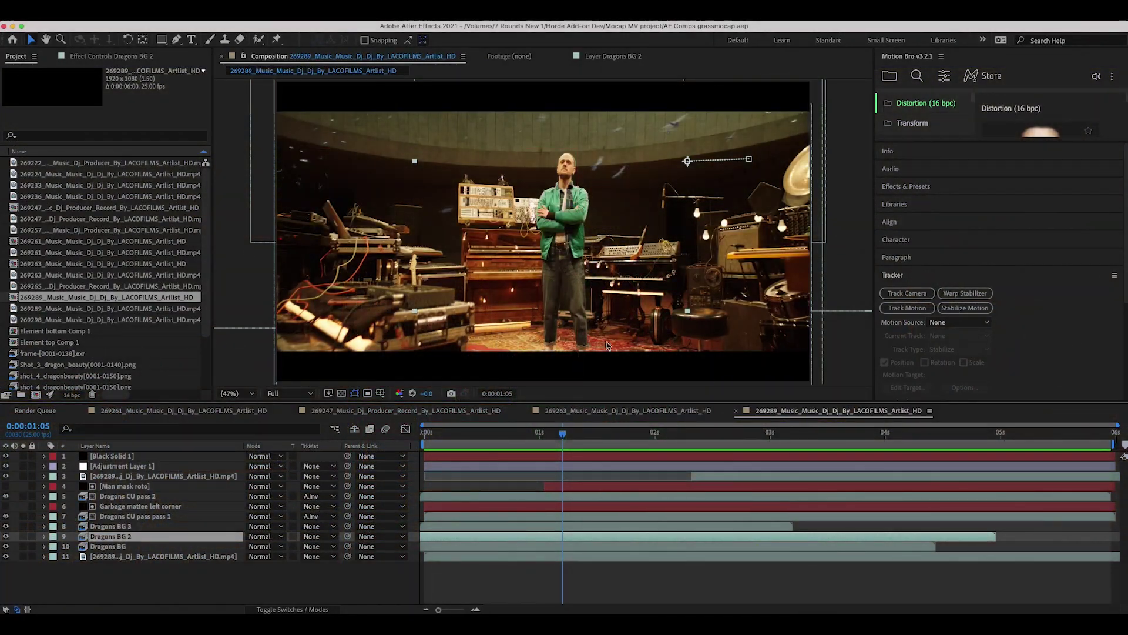
key("Home")
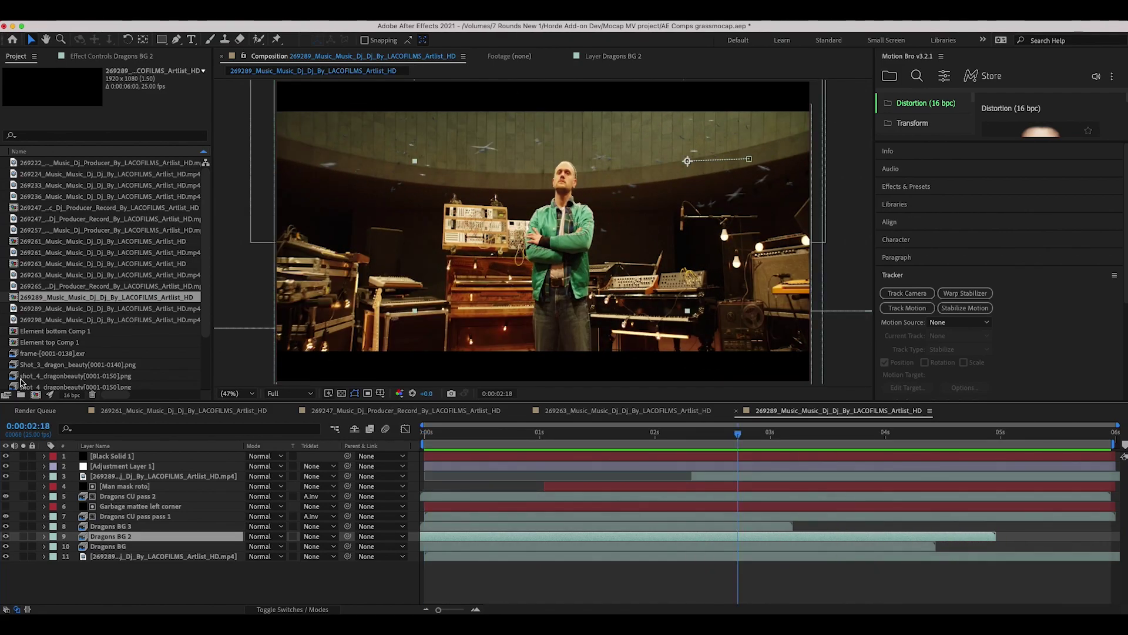
key("space")
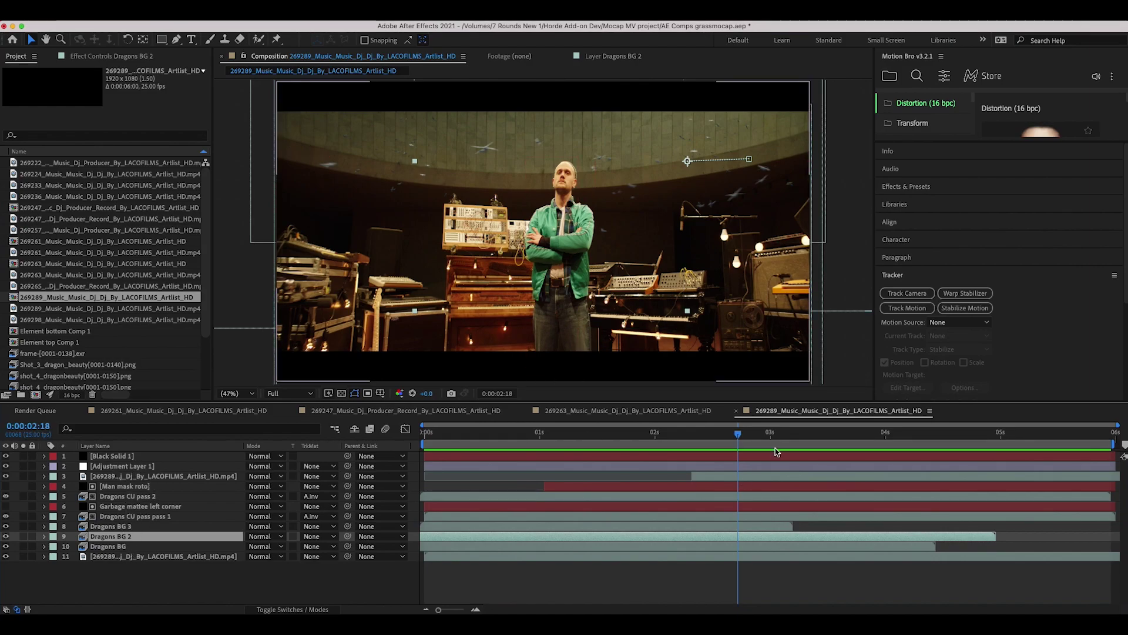
left_click(618, 436)
left_click_drag(620, 438, 522, 446)
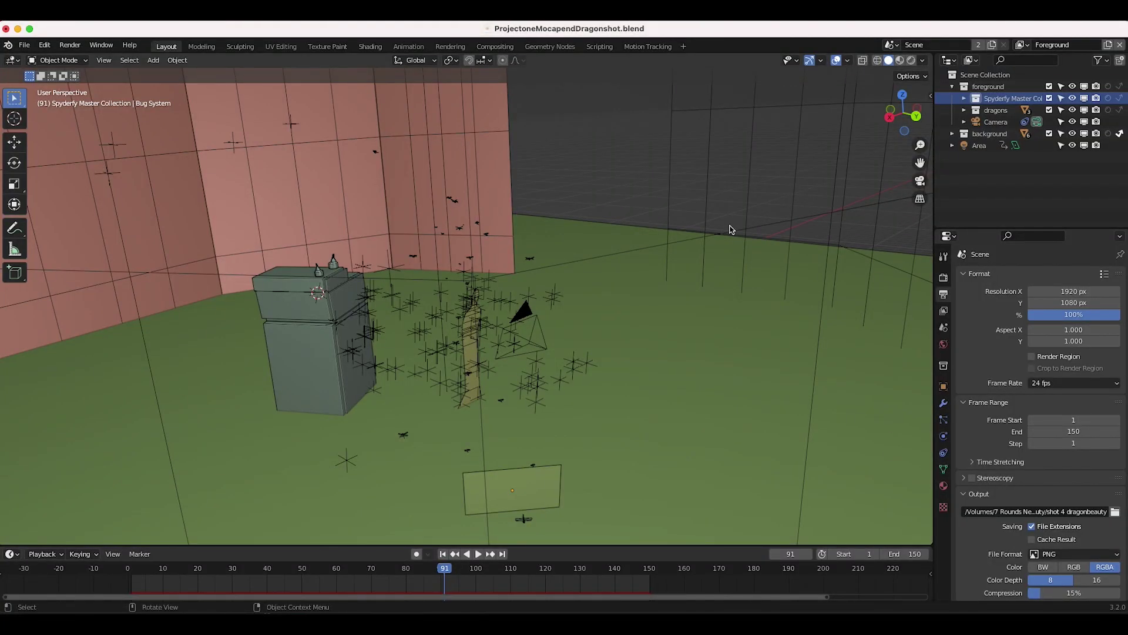
Look through the scene camera in wireframe shading to reveal the DJ background footage.
scroll(453, 363, "right", 10)
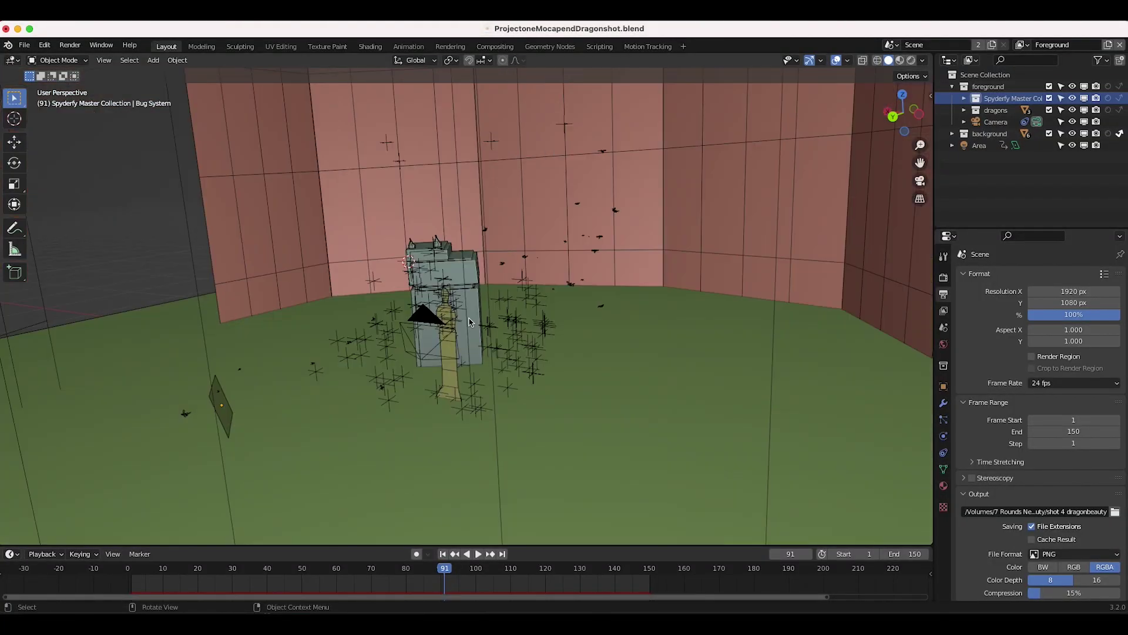
scroll(452, 363, "right", 5)
left_click(104, 62)
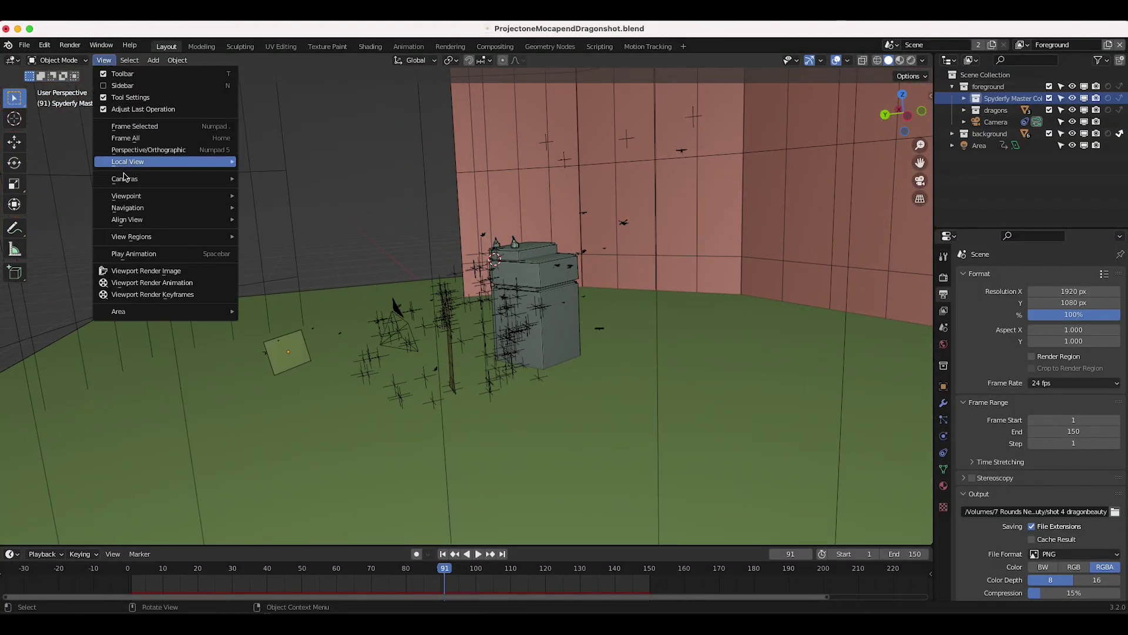
mouse_move(176, 195)
left_click(271, 194)
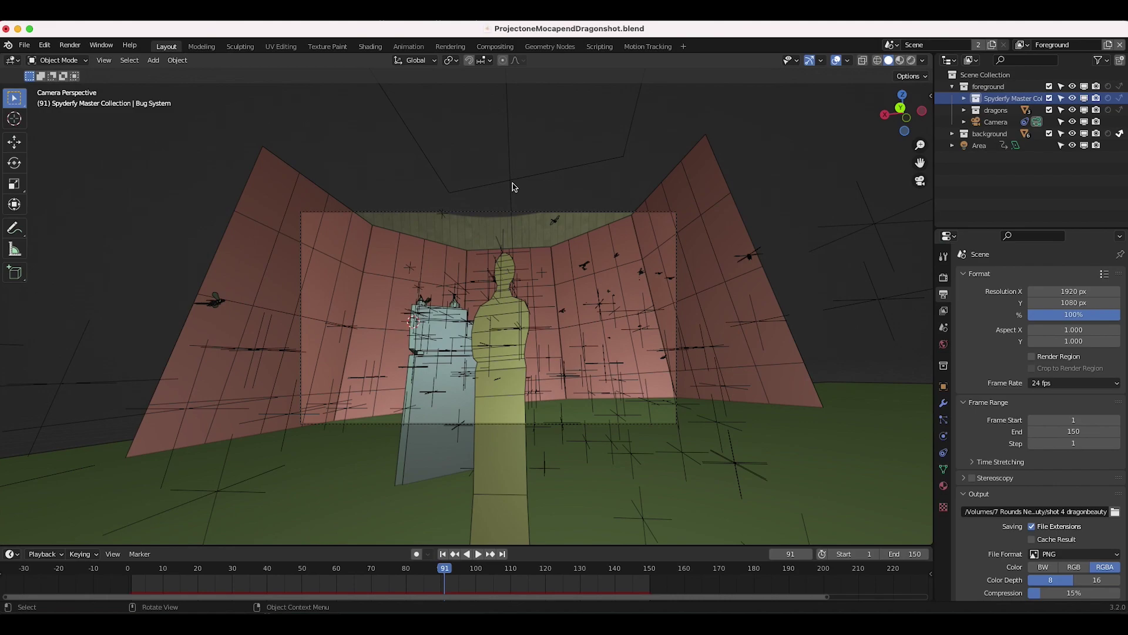
key("z")
left_click(435, 184)
scroll(606, 241, "up", 3)
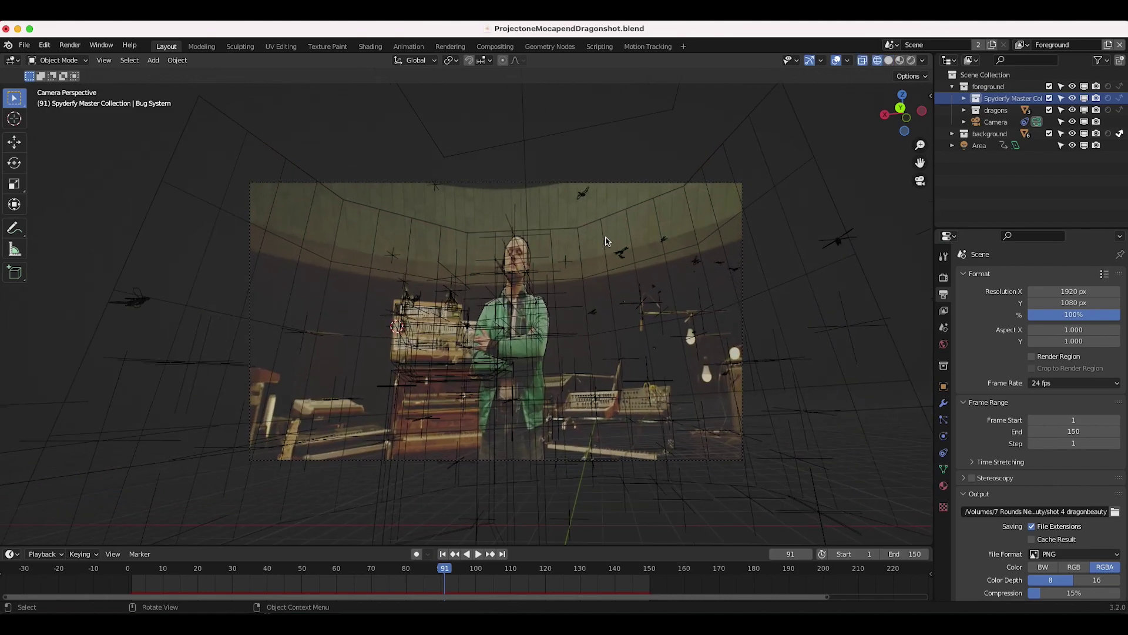
Select the dragonfly bugs, show the Spyderfy settings, and play the animation, stopping at frame 60.
left_click(624, 254)
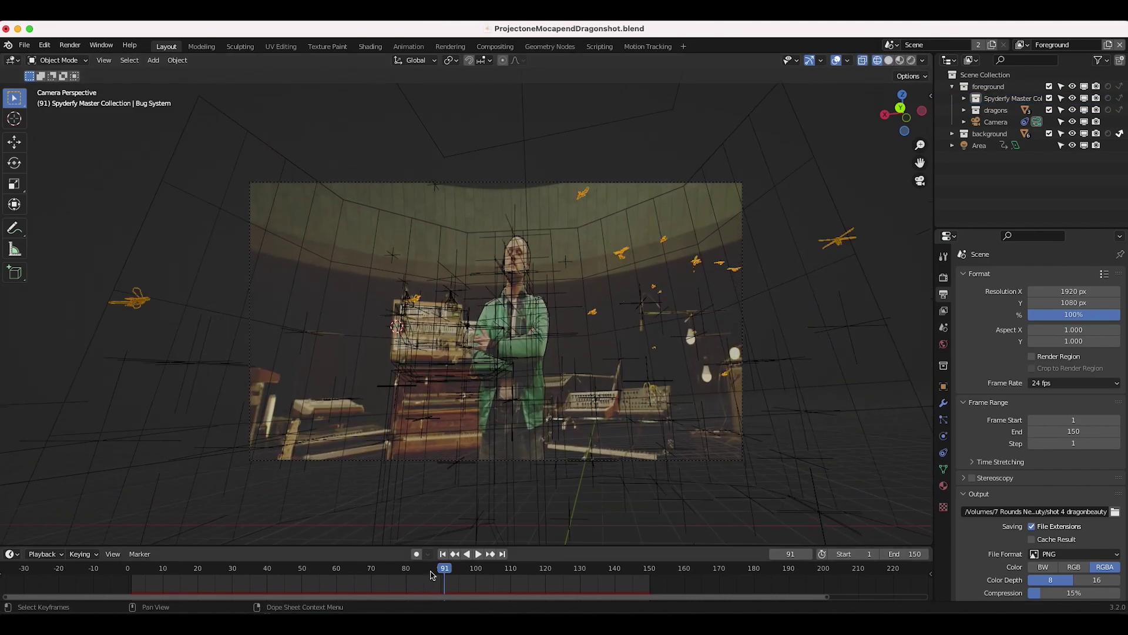
key("shift+Left")
key("n")
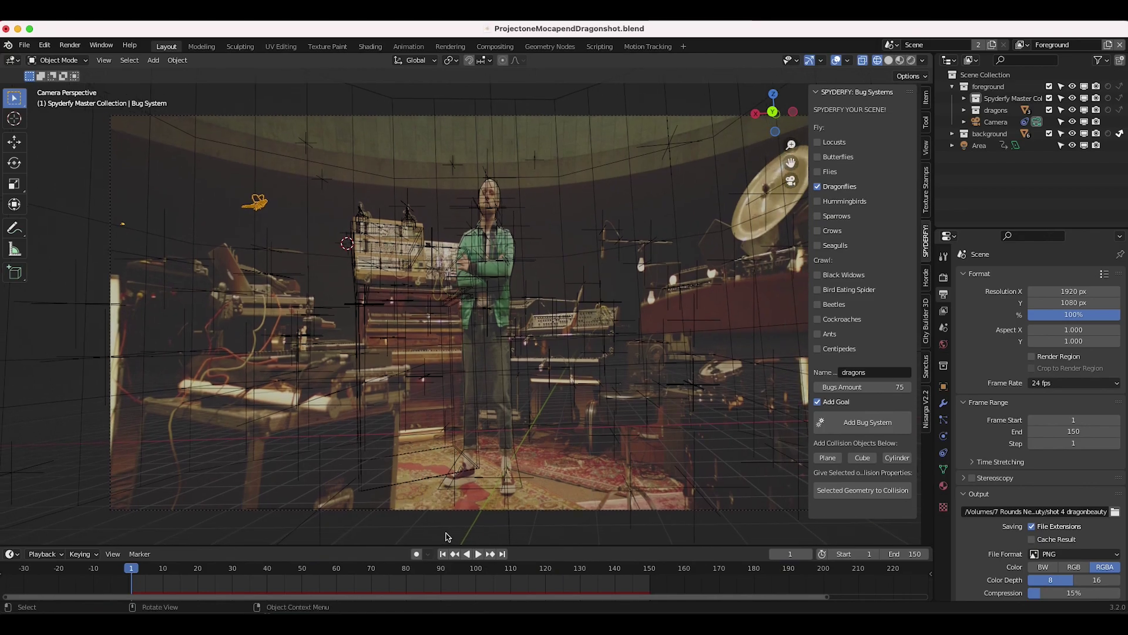
key("space")
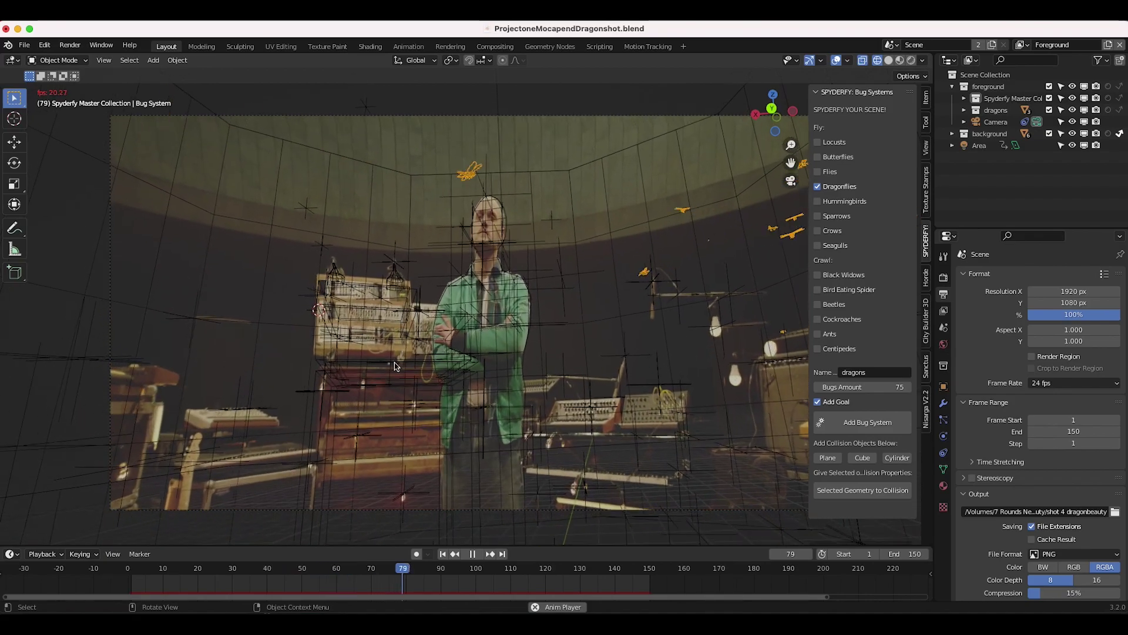
key("space")
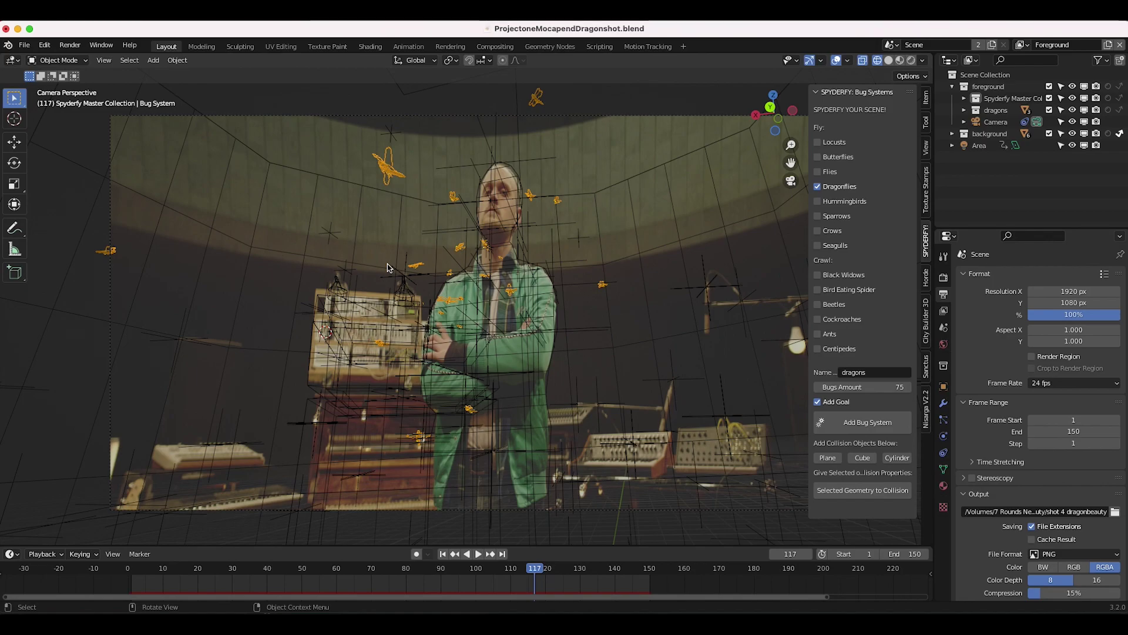
key("shift+Left")
key("space")
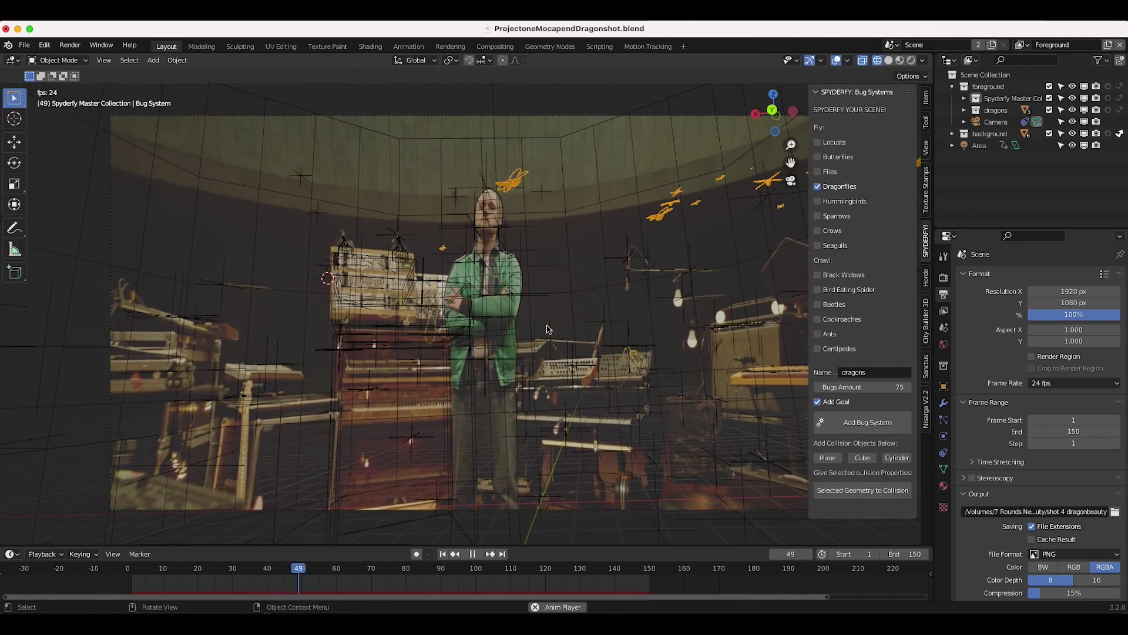
key("space")
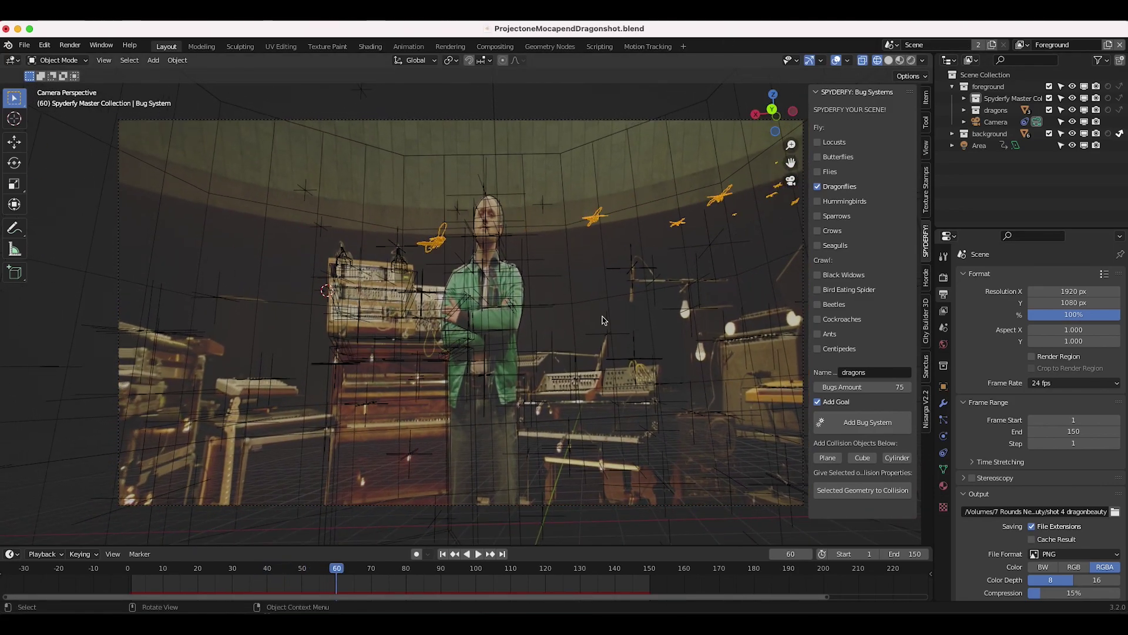
Switch the viewport to solid shading.
scroll(559, 293, "down", 3)
scroll(602, 322, "left", 5)
scroll(599, 317, "down", 3)
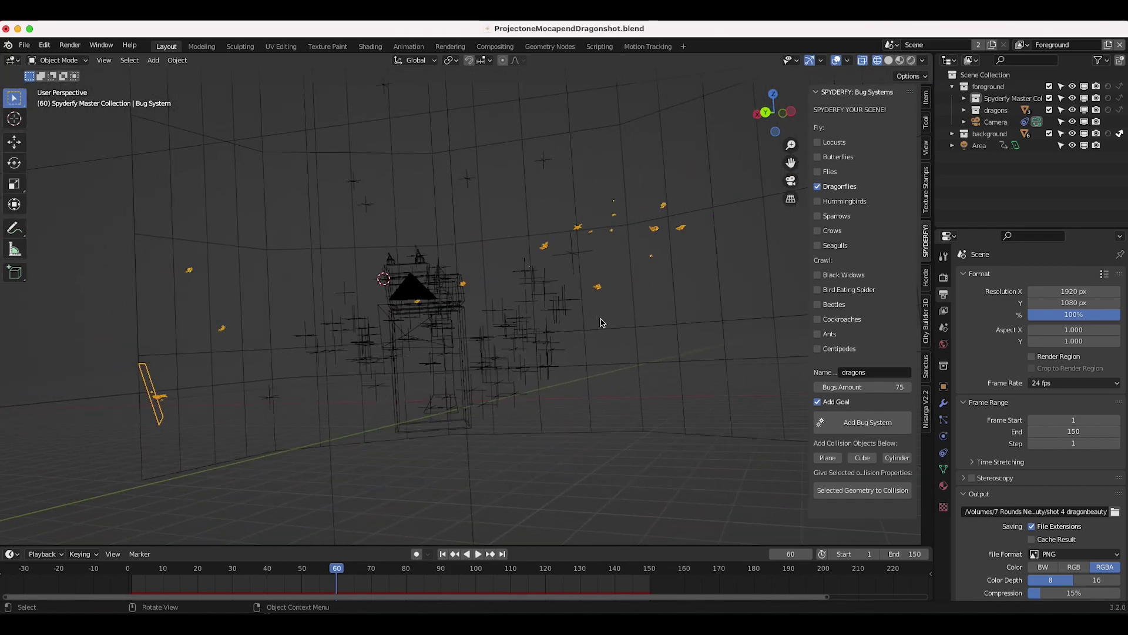
key("z")
left_click(688, 321)
Select the curved wall mesh, then the area light, to inspect the scene setup.
scroll(595, 353, "left", 2)
left_click(594, 353)
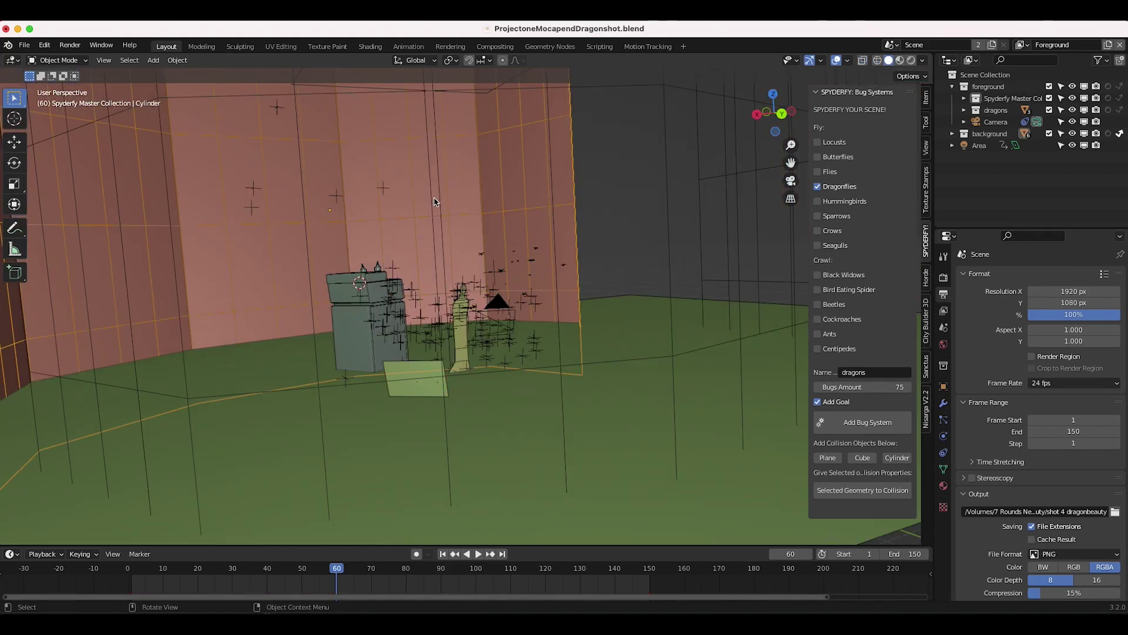
scroll(414, 170, "down", 5)
scroll(414, 172, "left", 5)
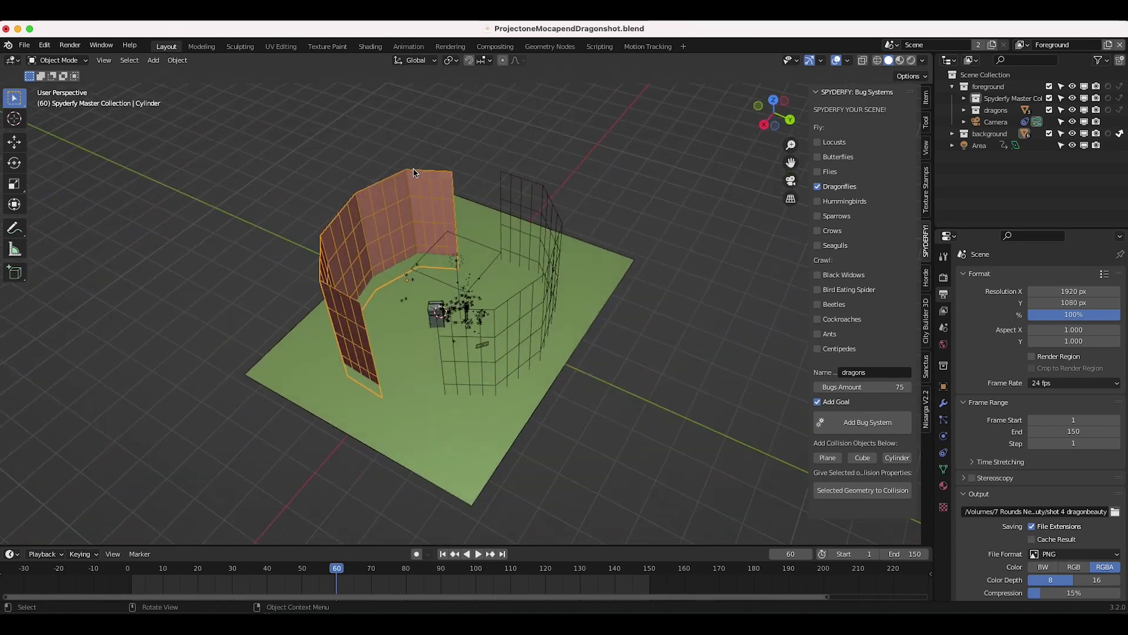
left_click(424, 256)
scroll(424, 257, "up", 5)
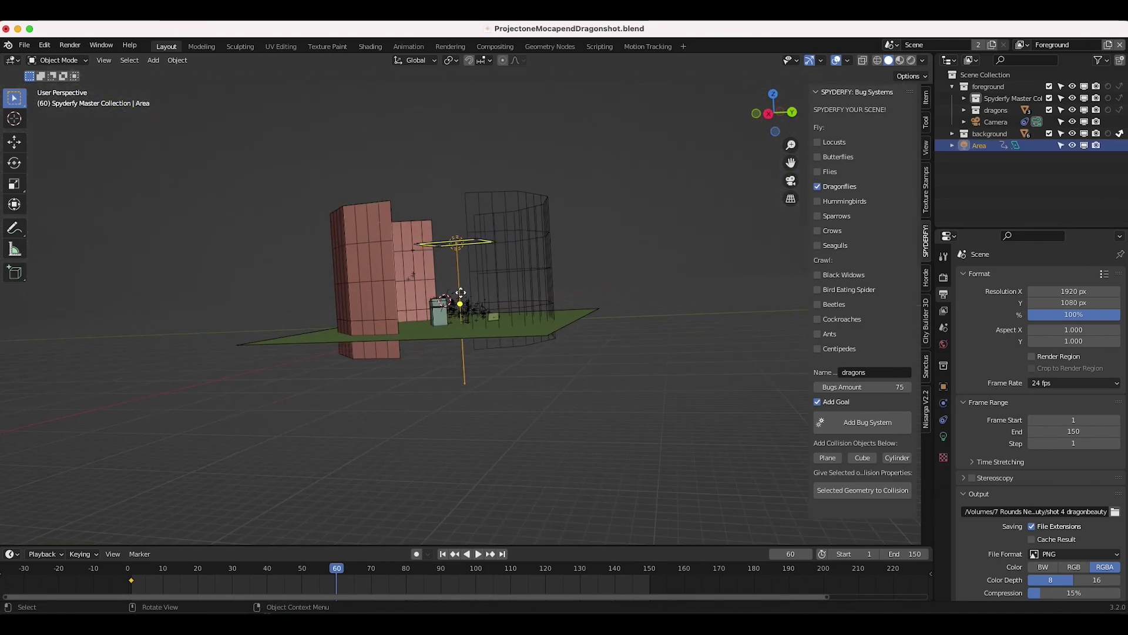
scroll(460, 292, "left", 5)
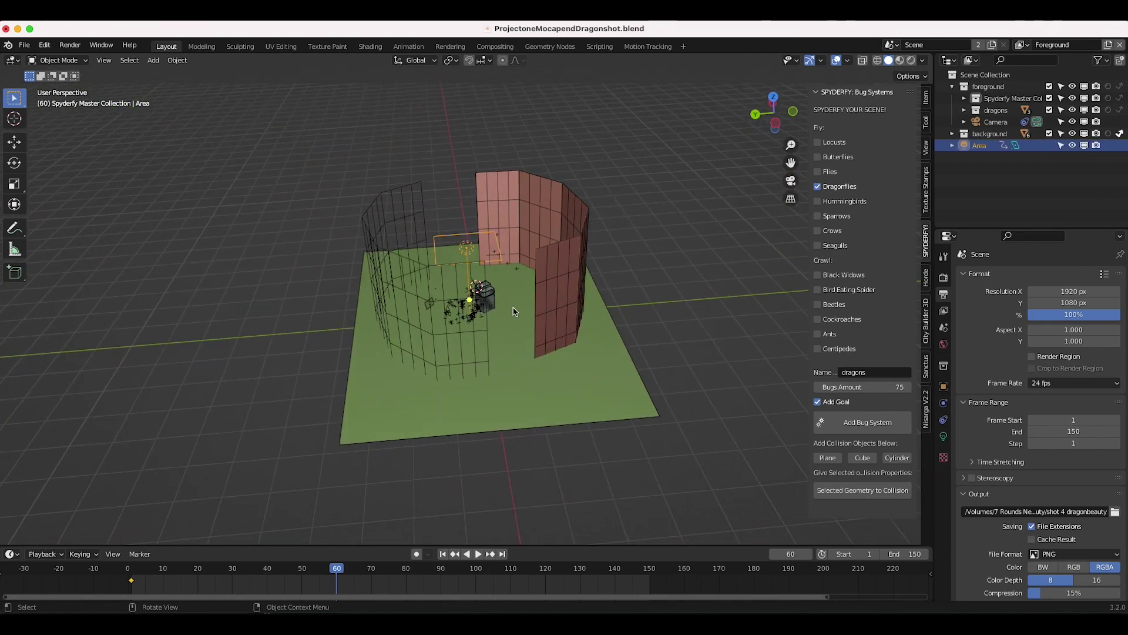
scroll(461, 293, "up", 5)
Return to the camera view in wireframe shading to show the background footage.
left_click(104, 60)
left_click(276, 191)
key("z")
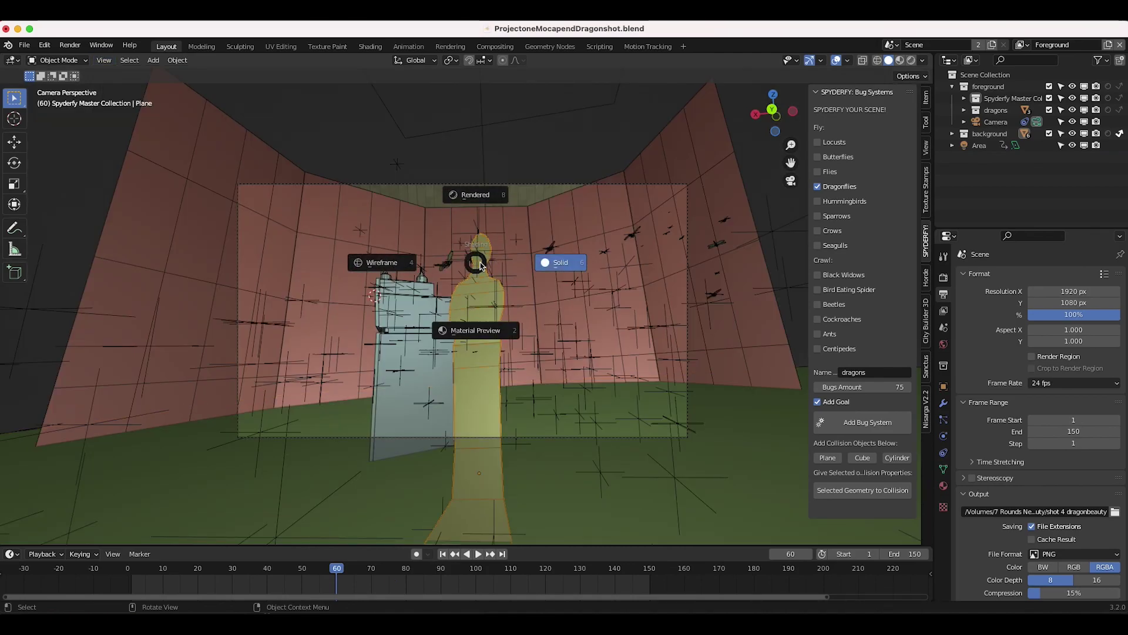
key("z")
left_click(476, 281)
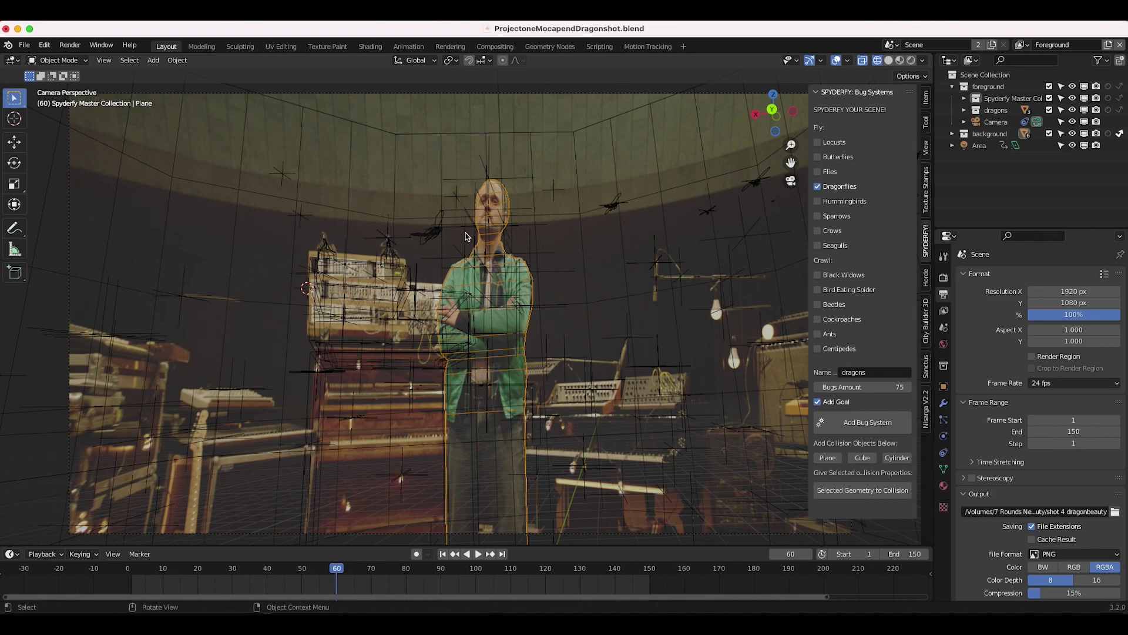
Alternately select the dragonfly bug system and the footage plane to compare them.
left_click(443, 238)
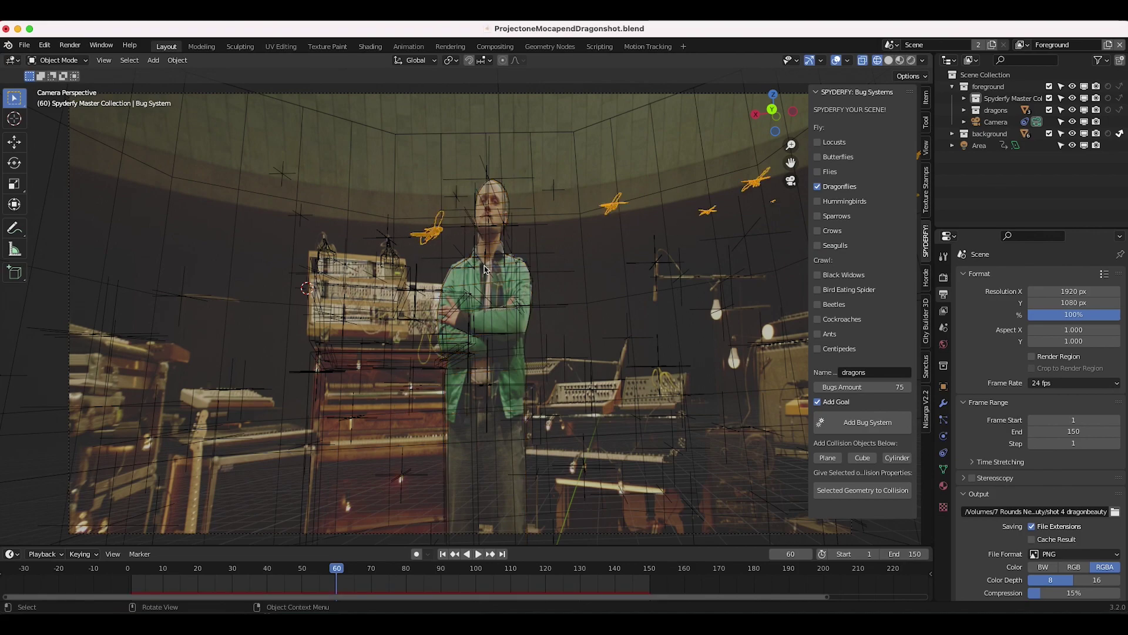
left_click(457, 275)
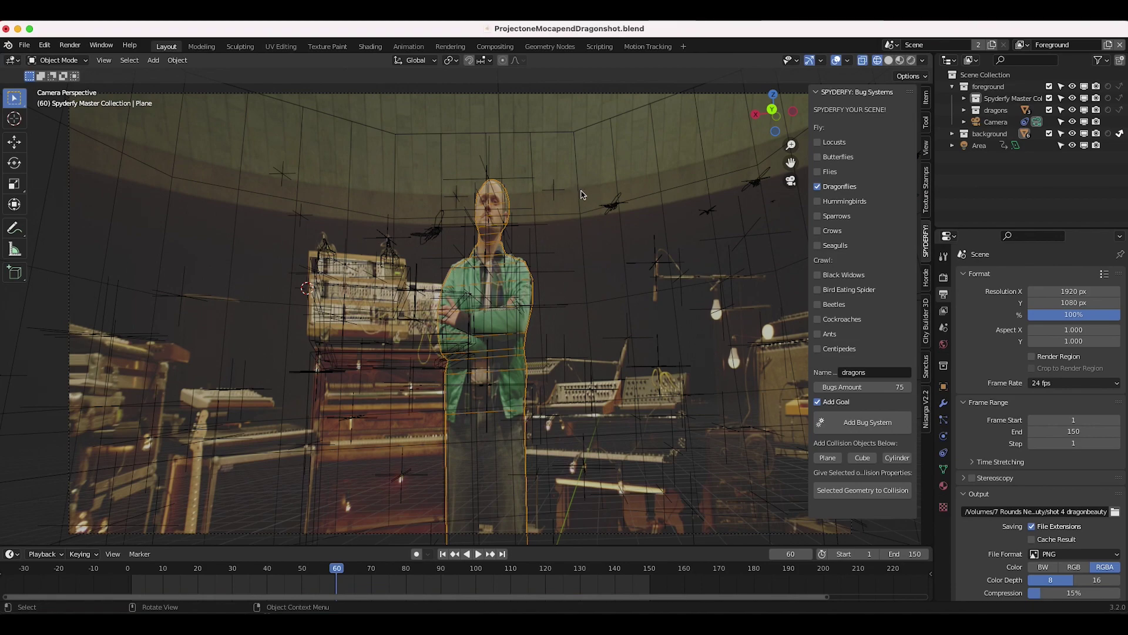
left_click(425, 235)
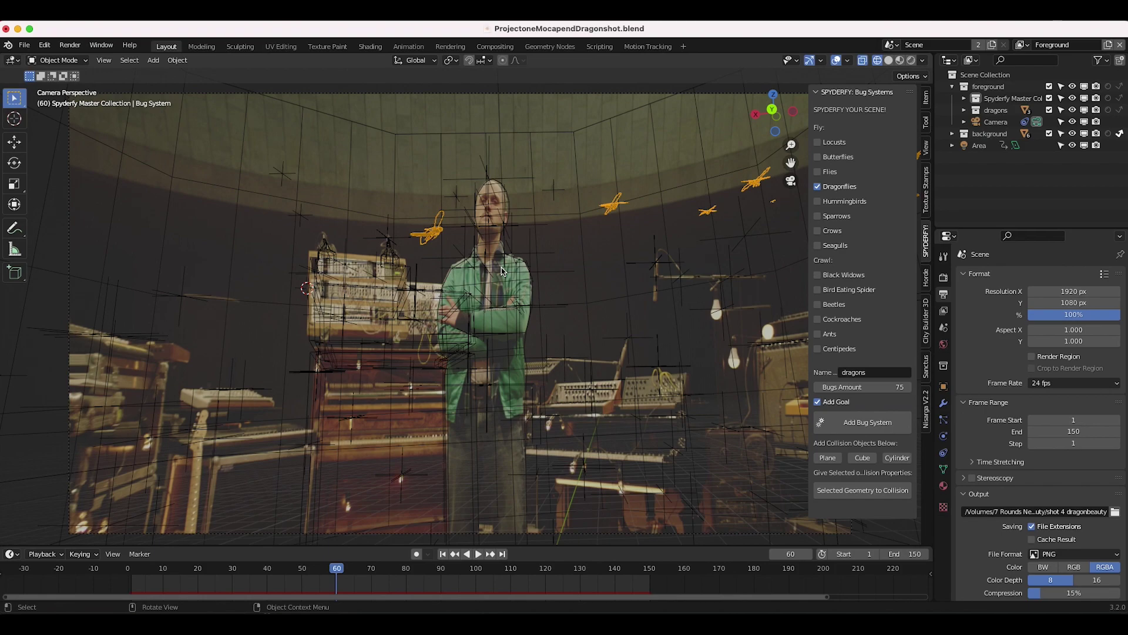
scroll(595, 250, "down", 1)
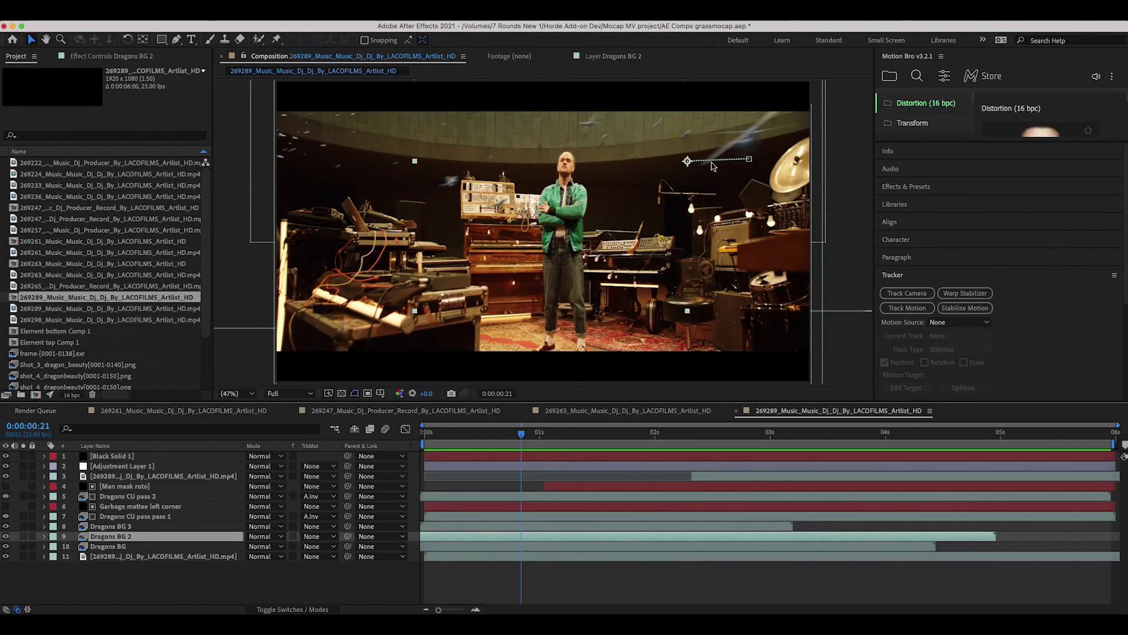
Preview the DJ comp, select the three Dragons BG layers, then switch to the 269261 composition.
key("space")
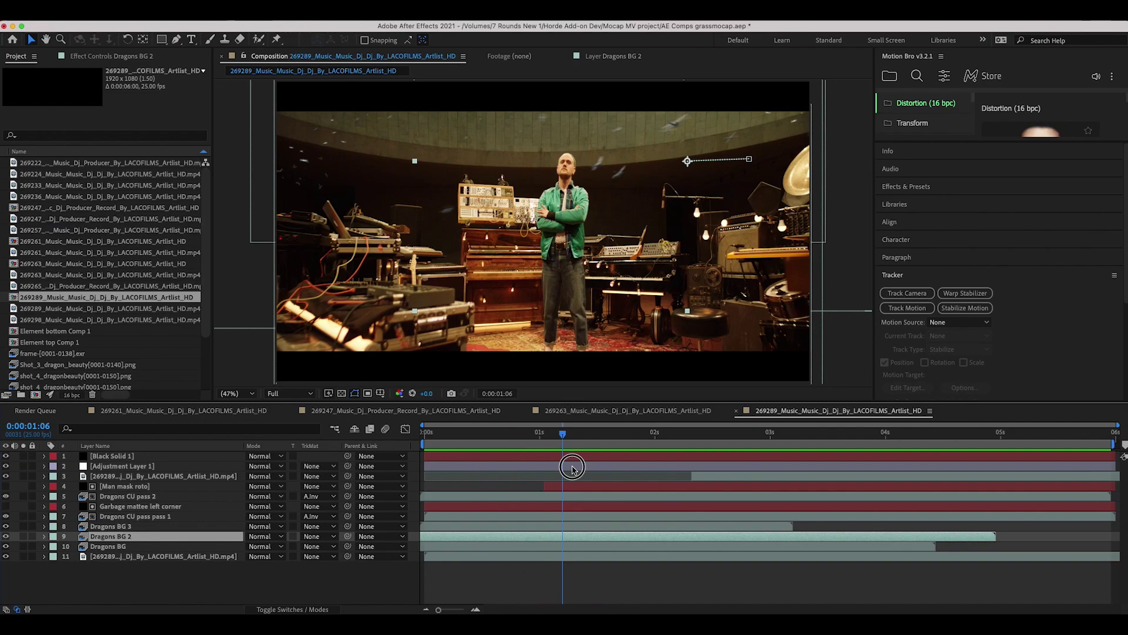
left_click(118, 526)
left_click(113, 536)
left_click(114, 546)
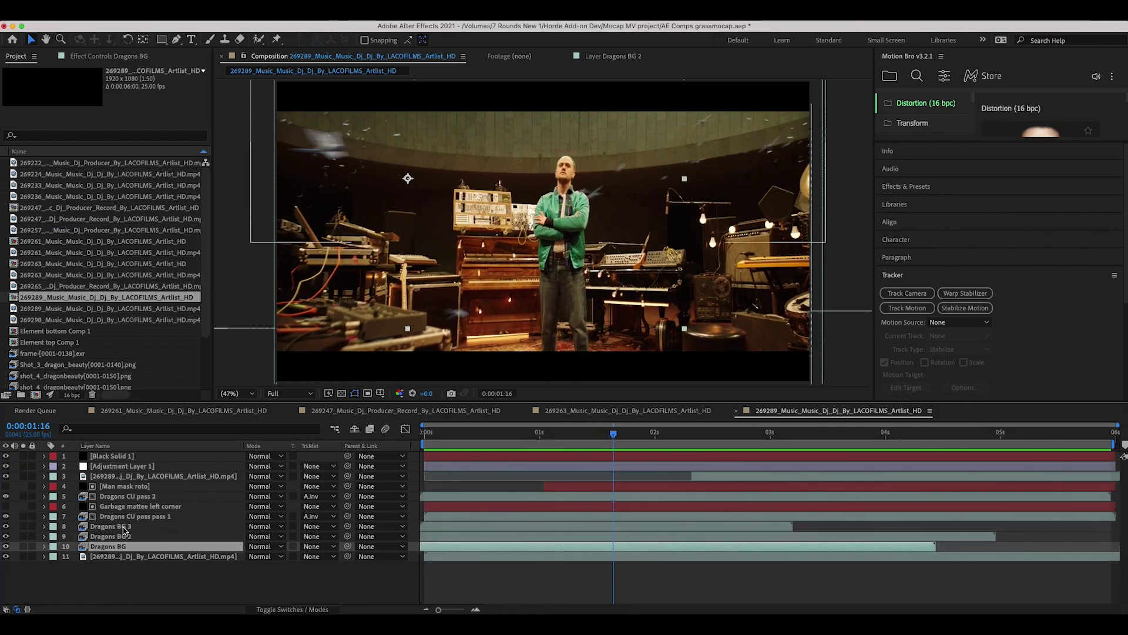
left_click(123, 526)
left_click(122, 546, "shift")
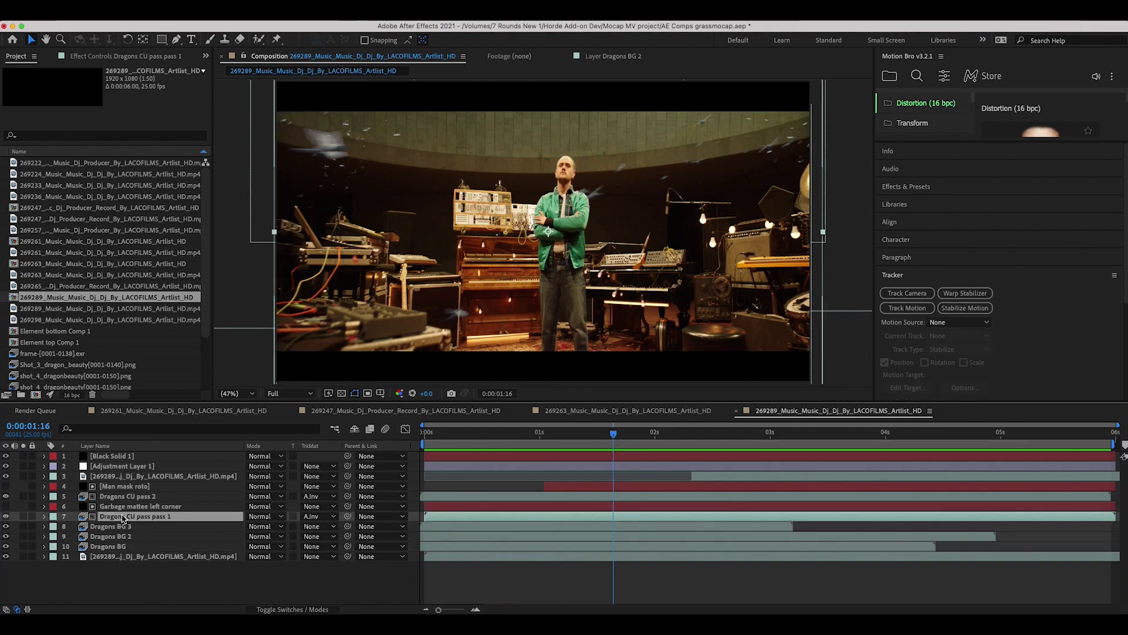
left_click(184, 410)
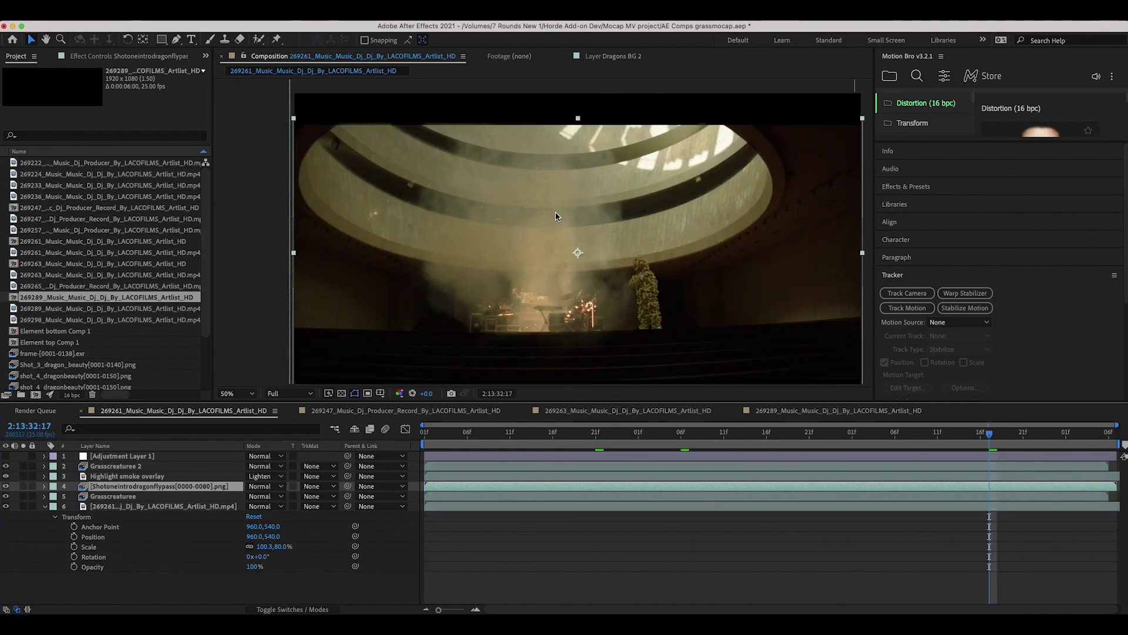
Check the 269247 and 269263 compositions, then solo the Dragonflies layer.
left_click(368, 413)
left_click(627, 411)
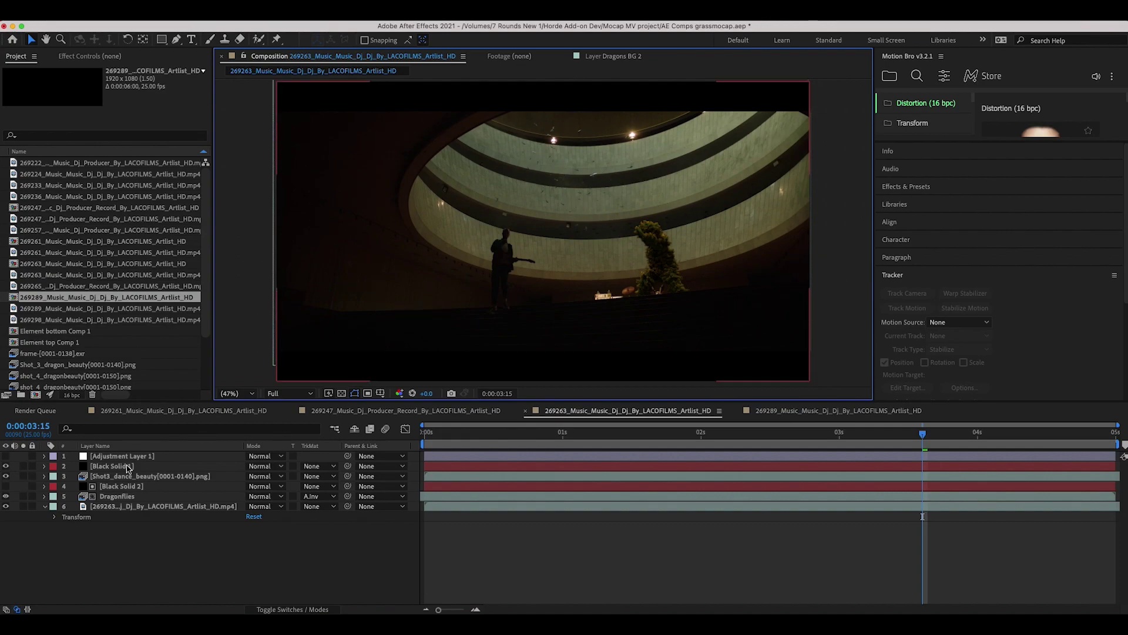
left_click(23, 496)
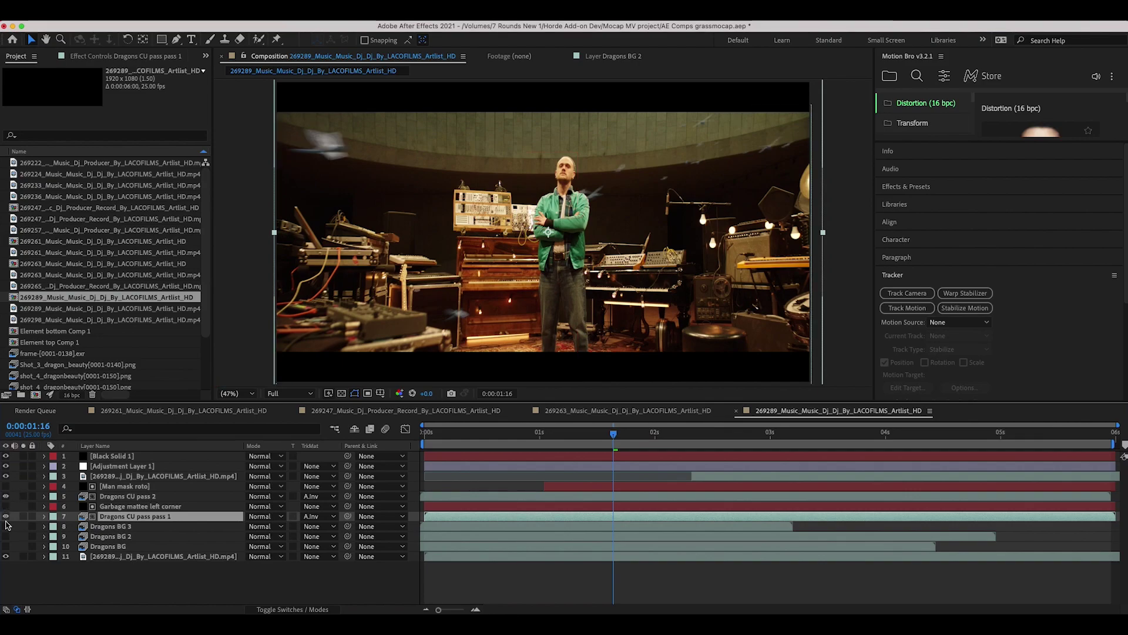
Toggle the Dragons CU pass 1 layer off and on, then preview the composition.
left_click(6, 515)
left_click(6, 516)
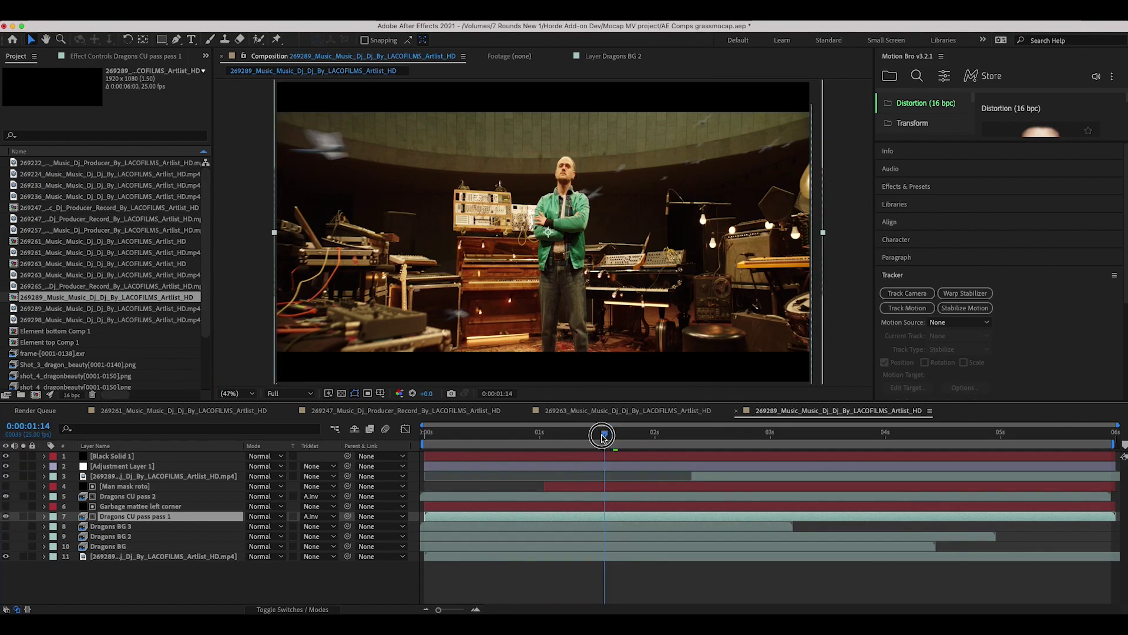
key("space")
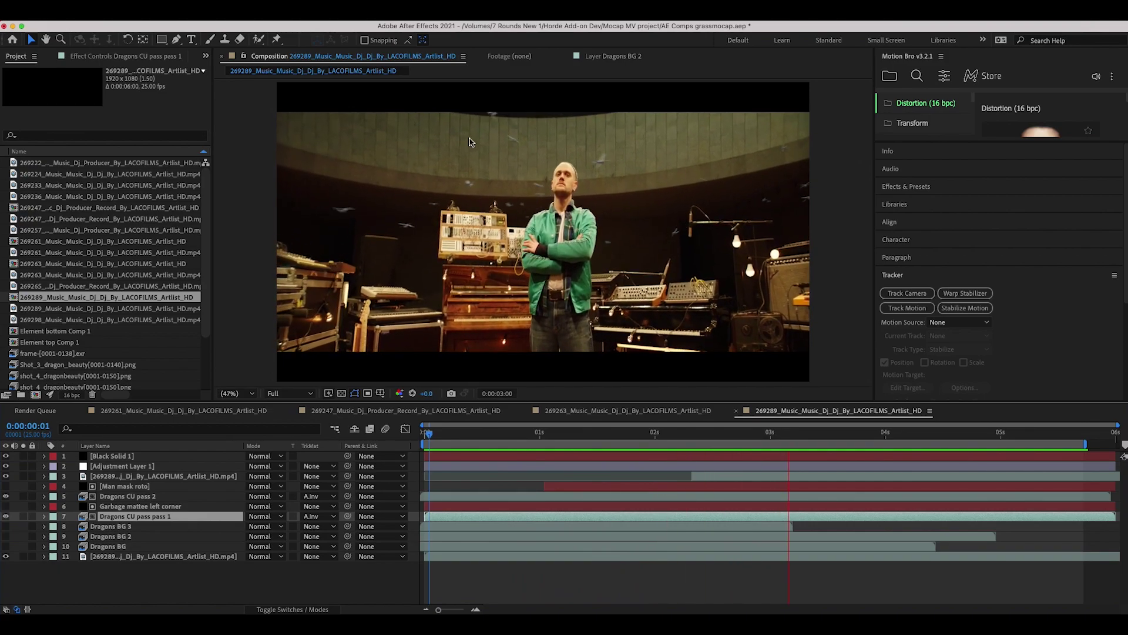
key("space")
Select Dragons BG 3 and switch on Dragons BG 3, Dragons BG 2 and Dragons BG.
key("super+Down")
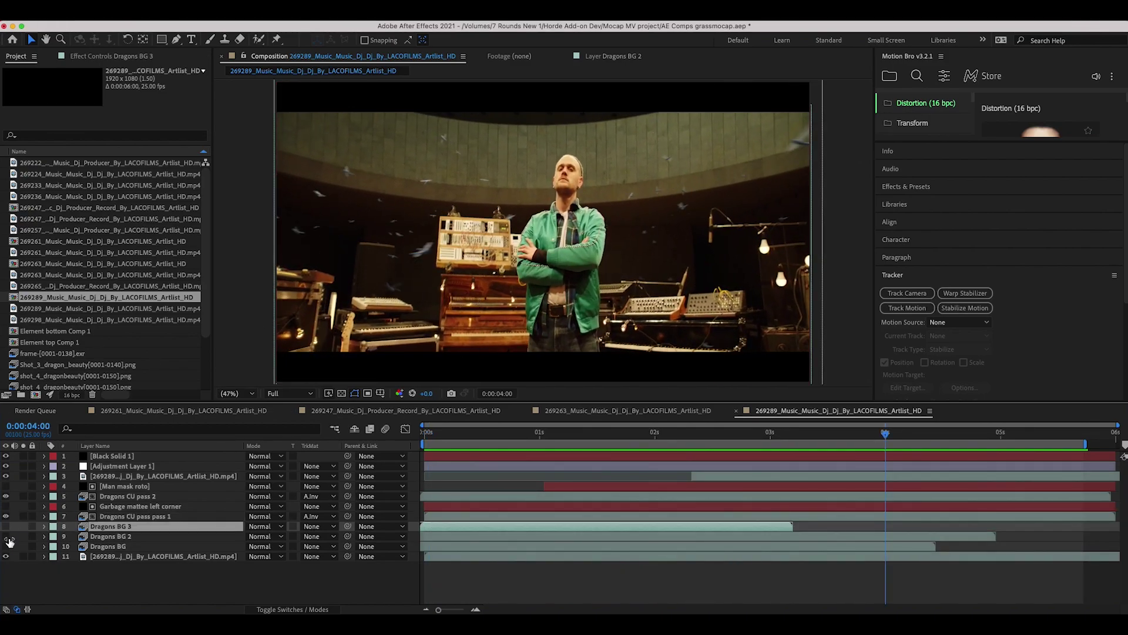
left_click_drag(6, 529, 5, 546)
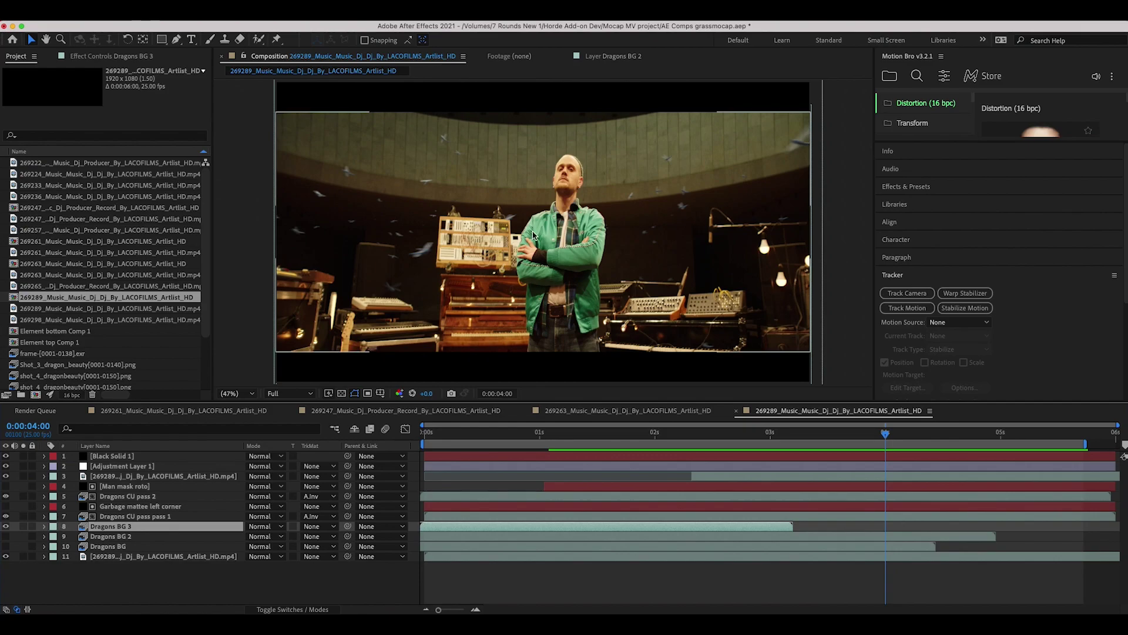
key("space")
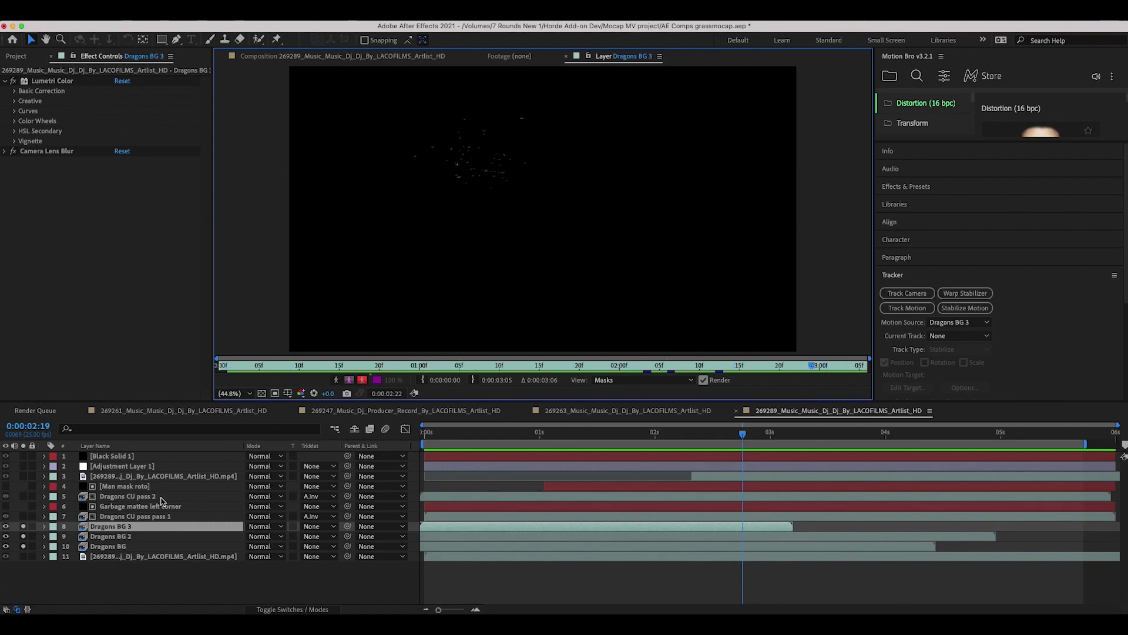
Inspect the Dragons BG layer and its effects, then return to the full composition view.
left_click(23, 535)
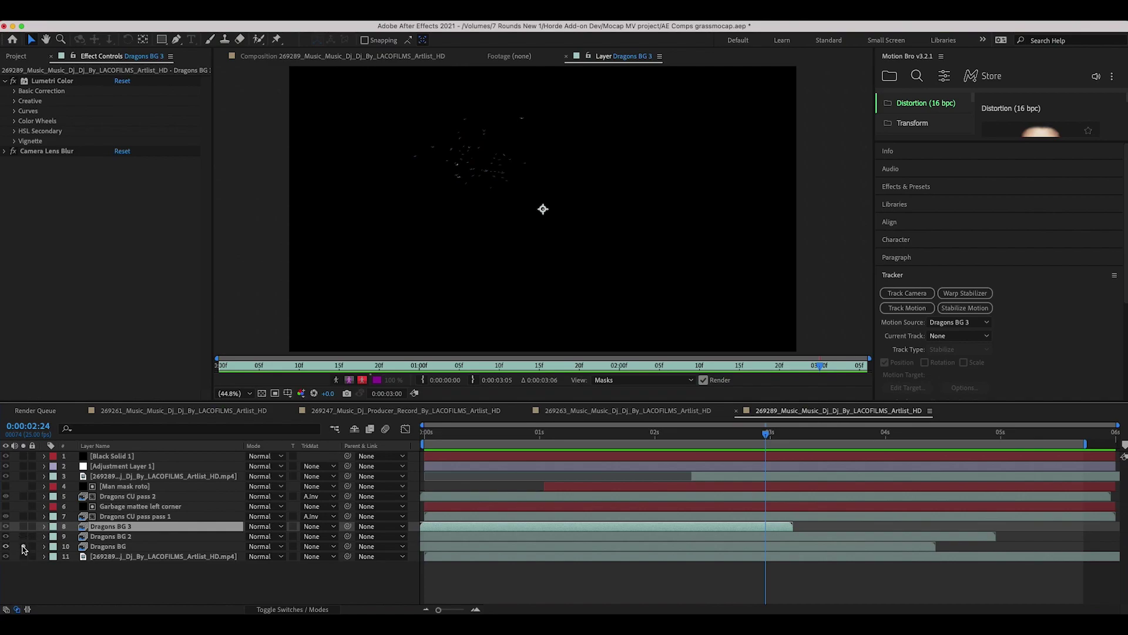
left_click(127, 547)
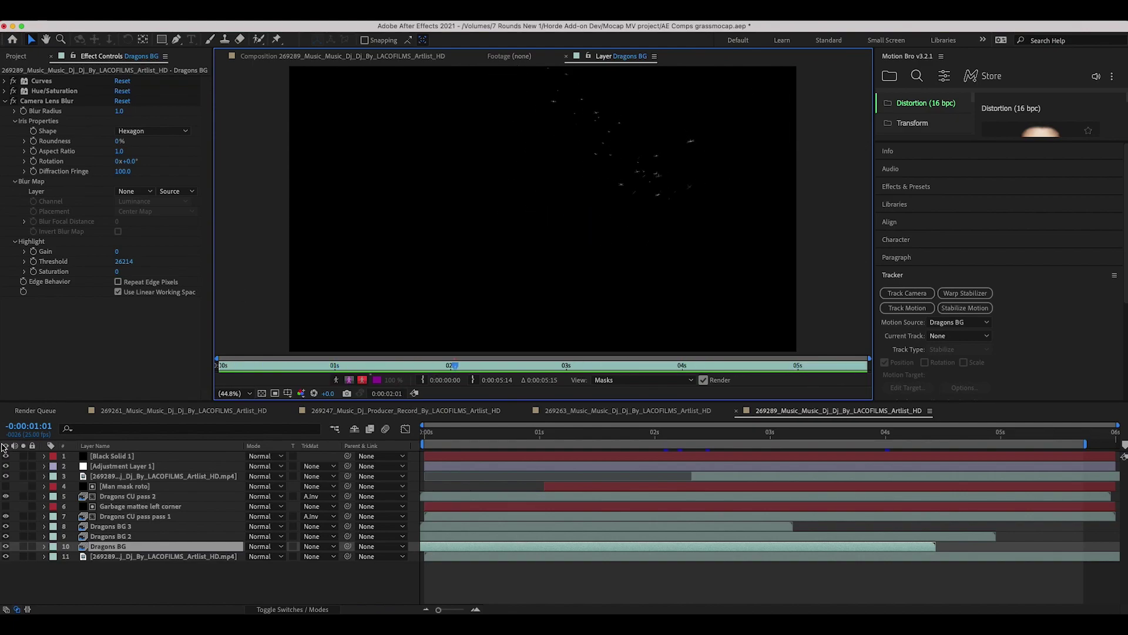
left_click(343, 56)
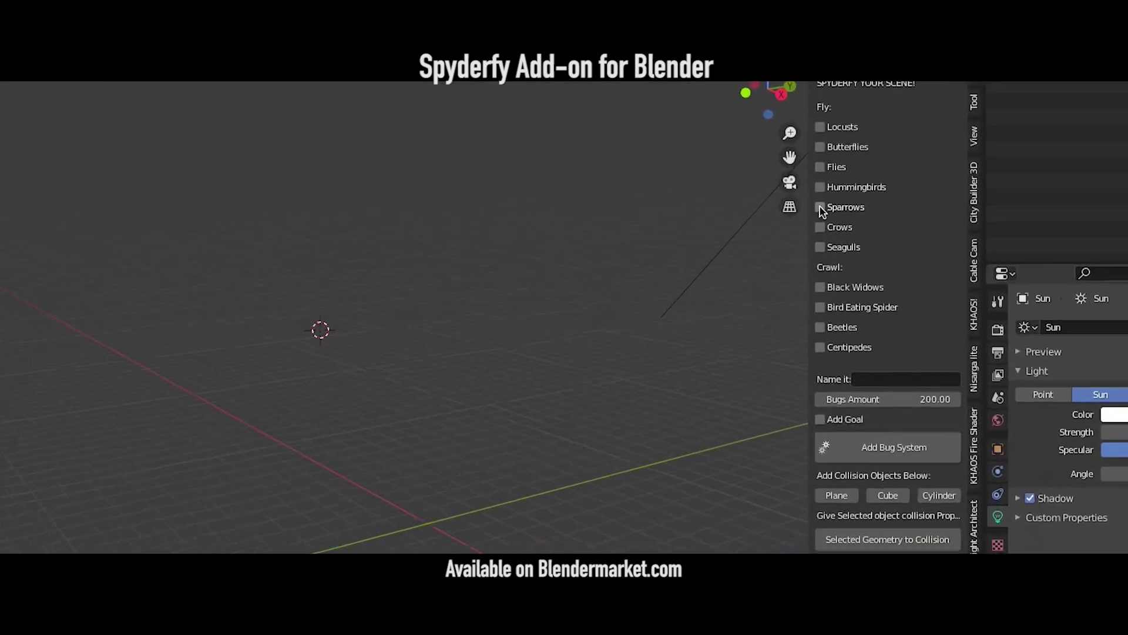
Enable the Sparrows, Crows and Seagulls bug types in the Spyderfy panel.
left_click(820, 207)
left_click(821, 227)
left_click(820, 247)
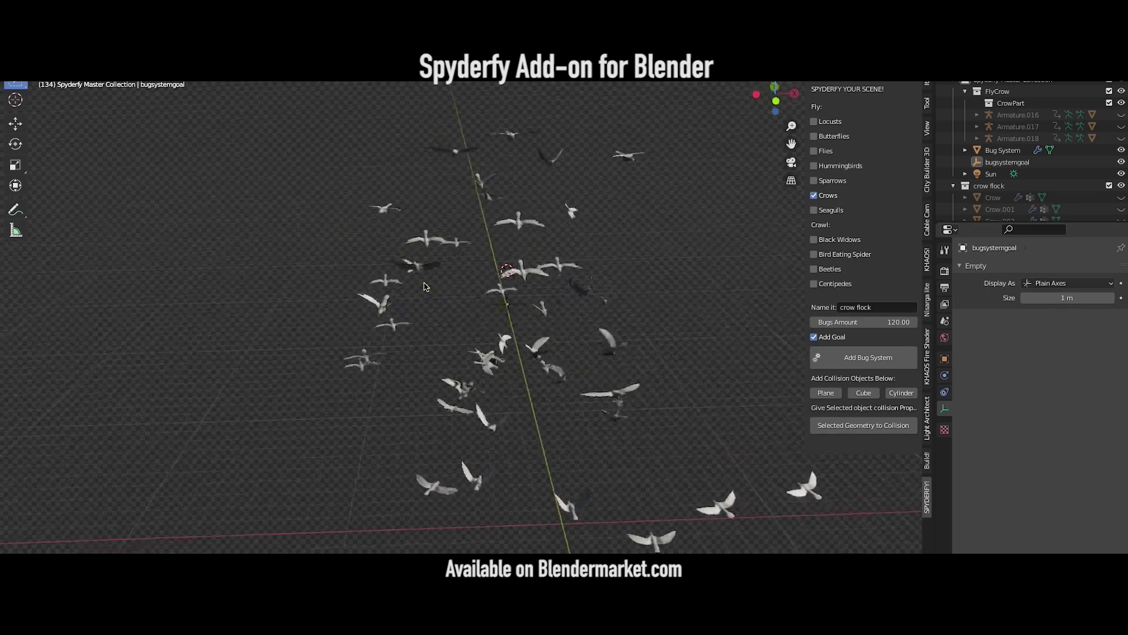